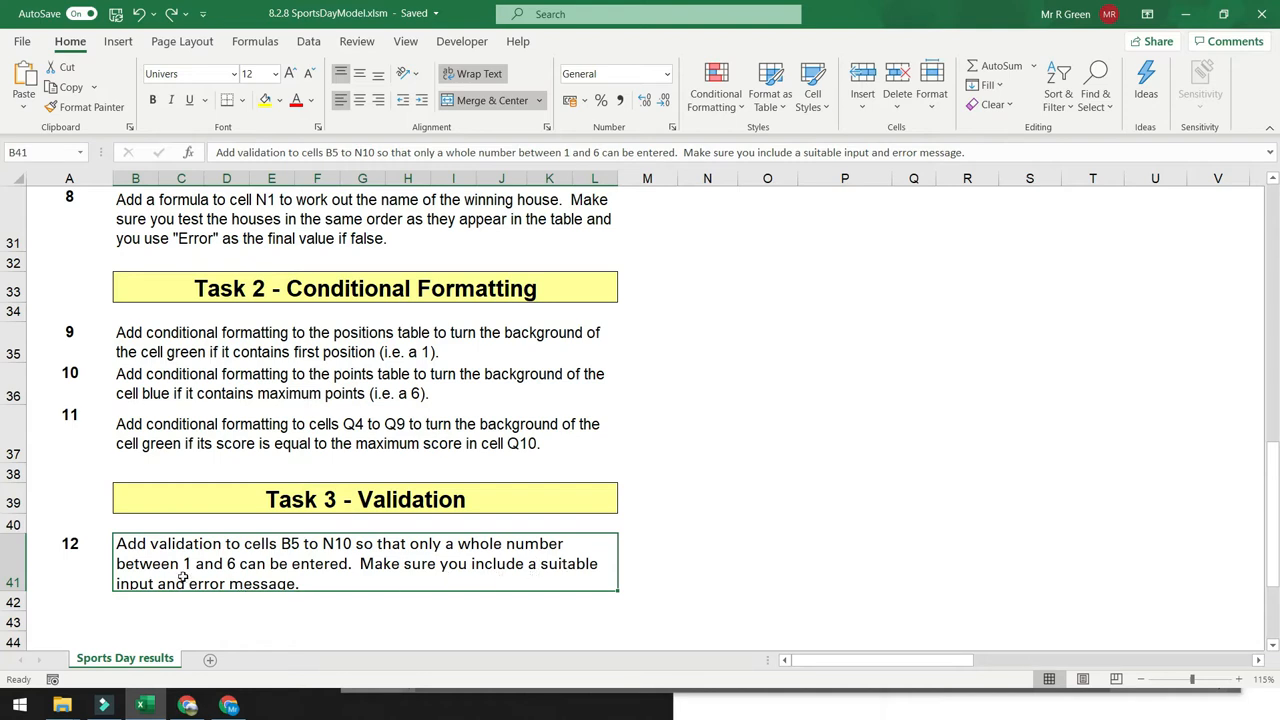
- Add data validation to cells B5 to N10 of the positions table, allowing only whole numbers between 1 and 6
scroll(183, 577, "up", 10)
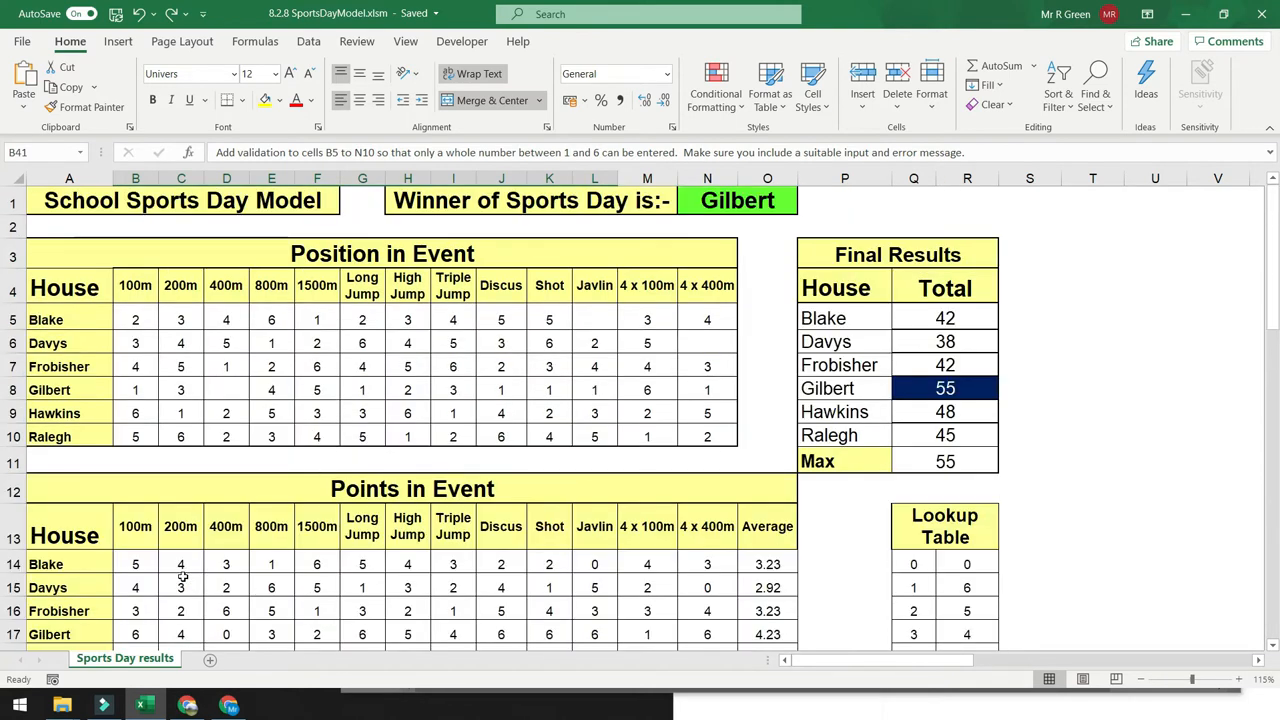
left_click_drag(135, 320, 710, 436)
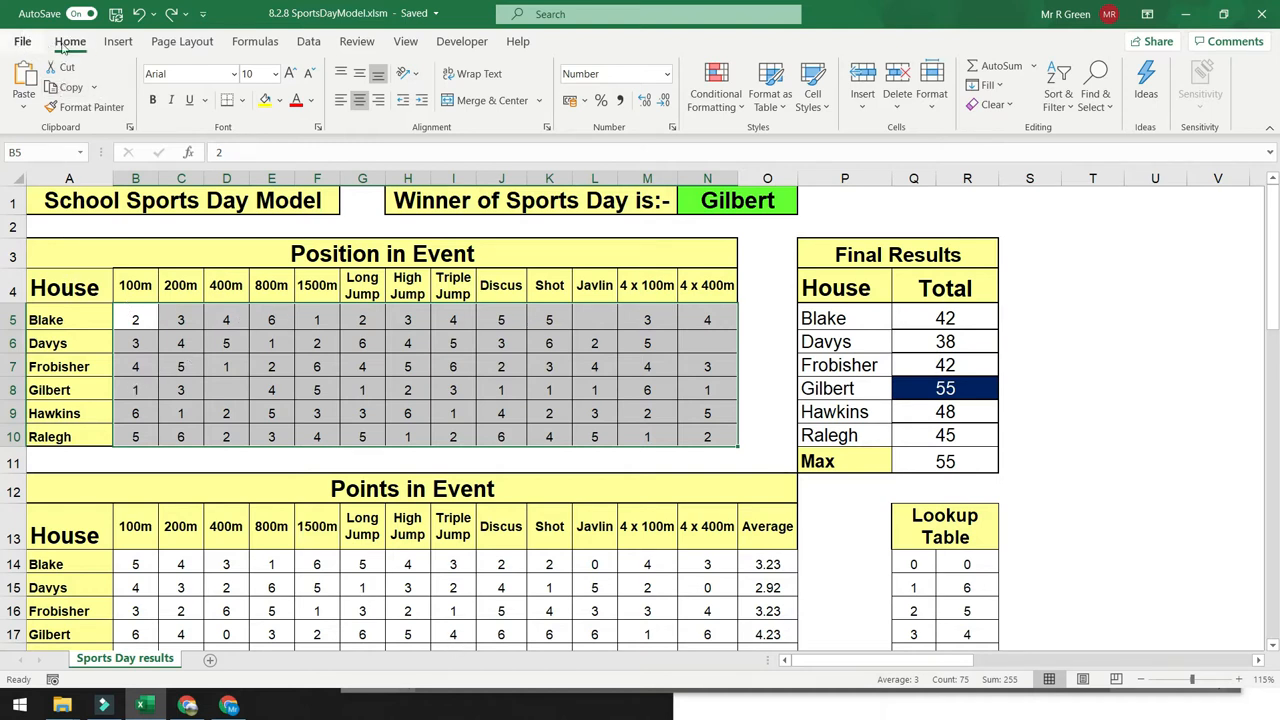
left_click(310, 41)
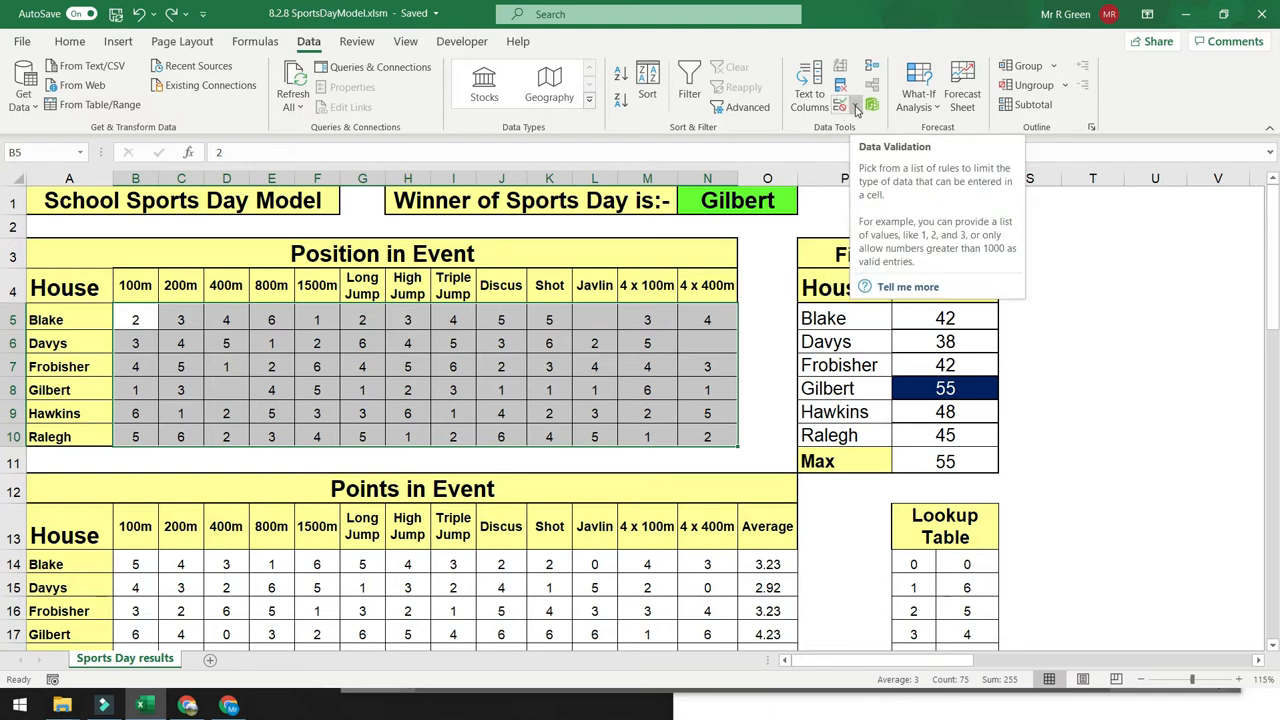
left_click(856, 108)
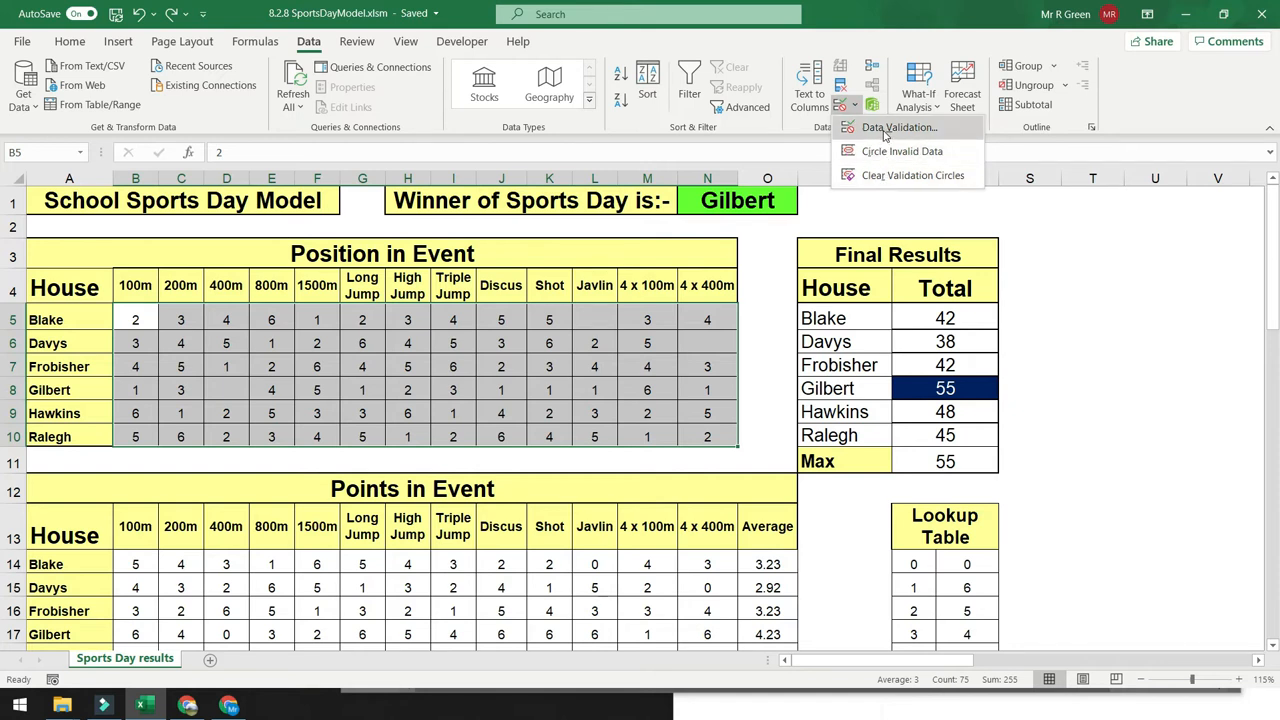
left_click(885, 136)
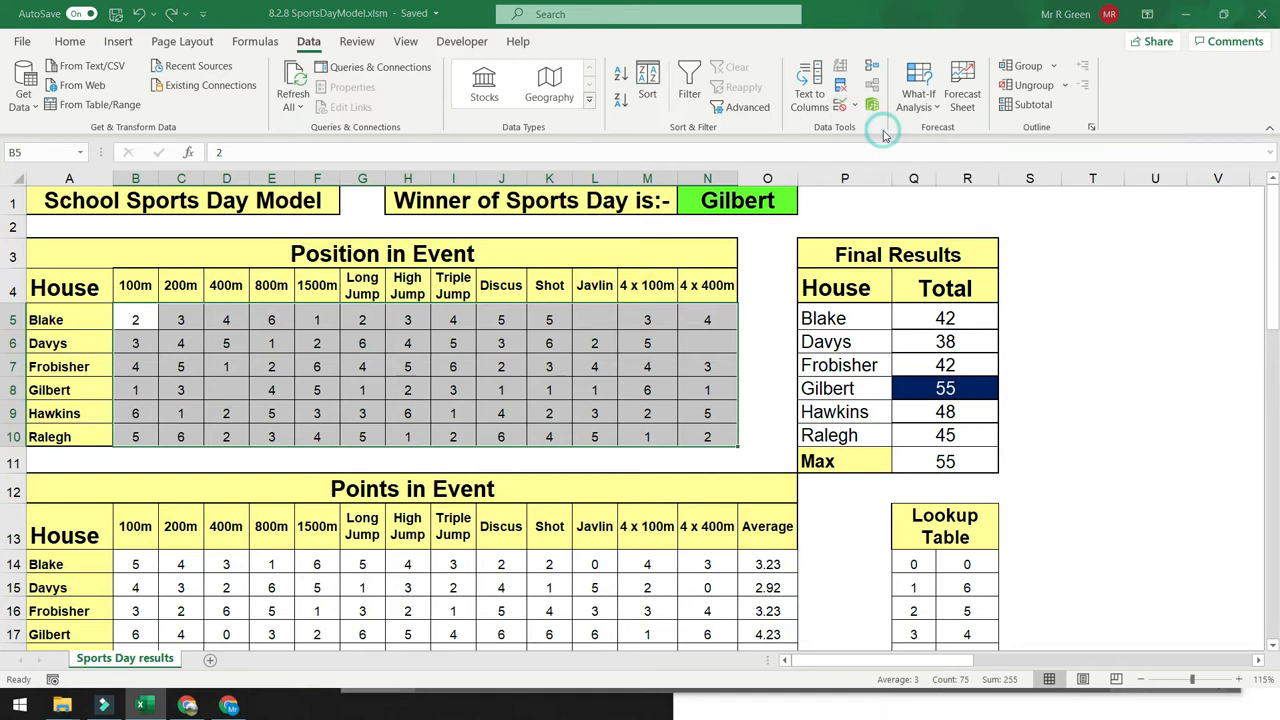
left_click_drag(352, 132, 499, 112)
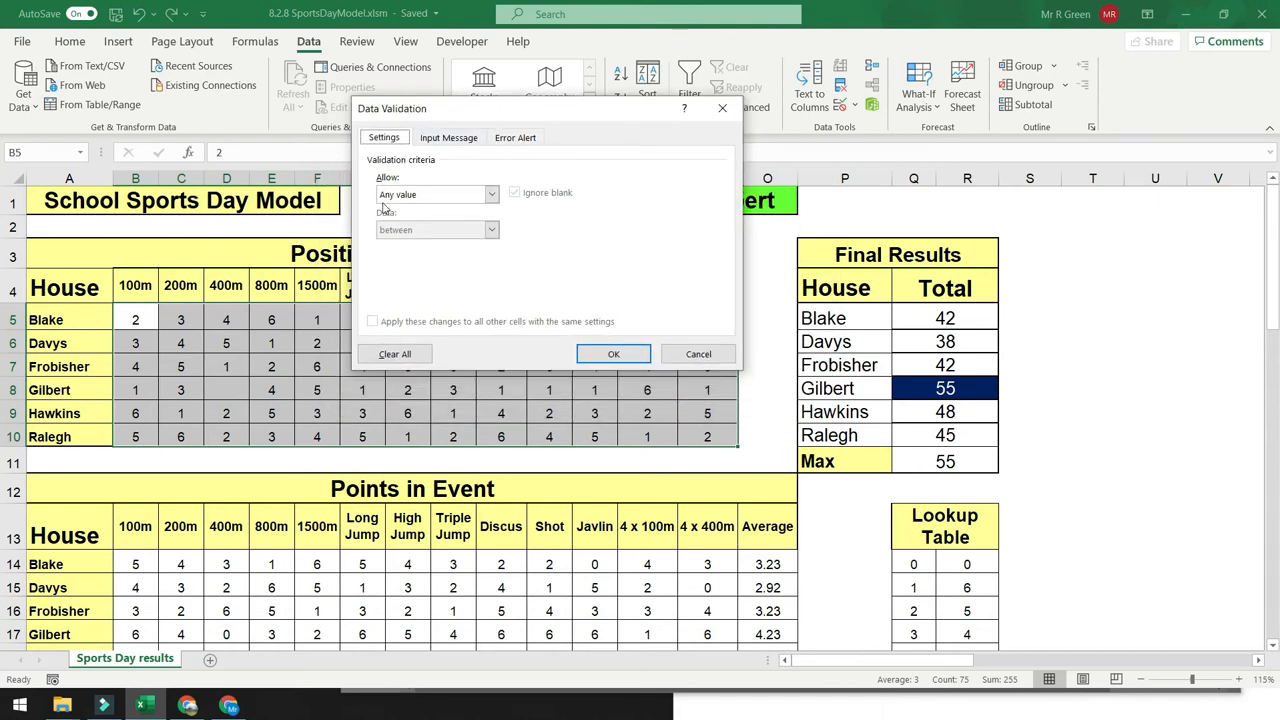
left_click(492, 196)
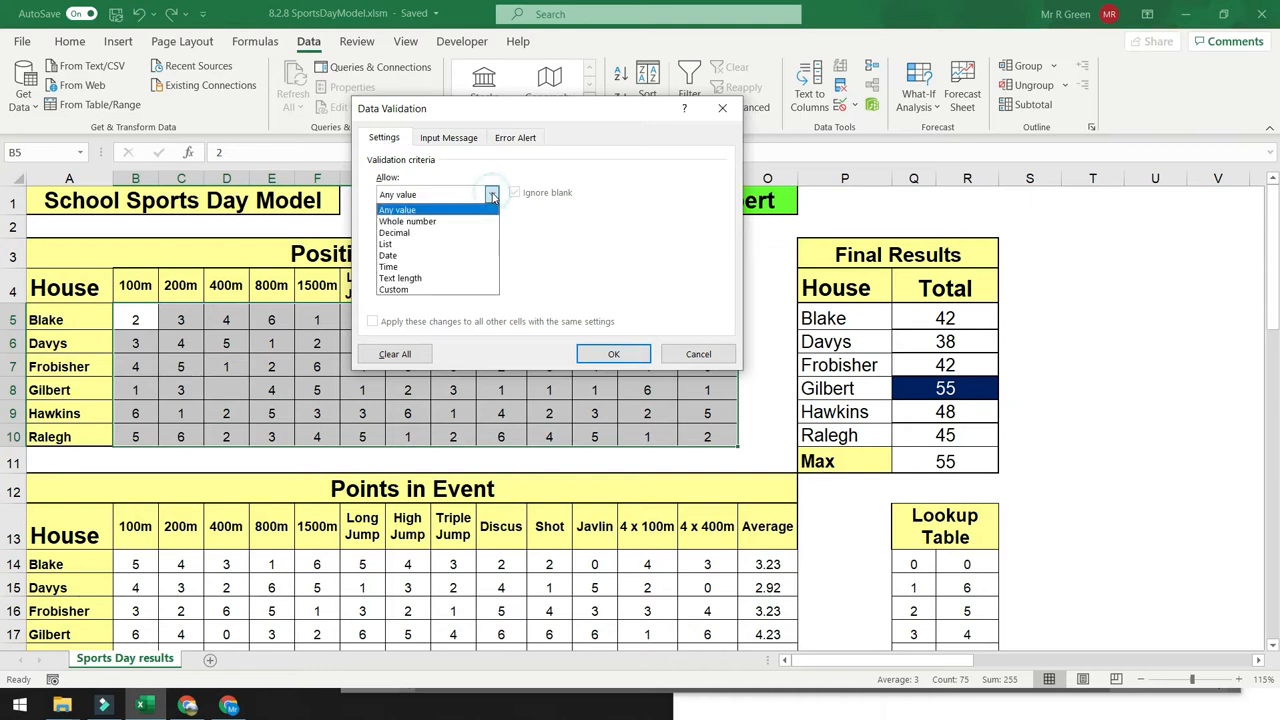
left_click(405, 221)
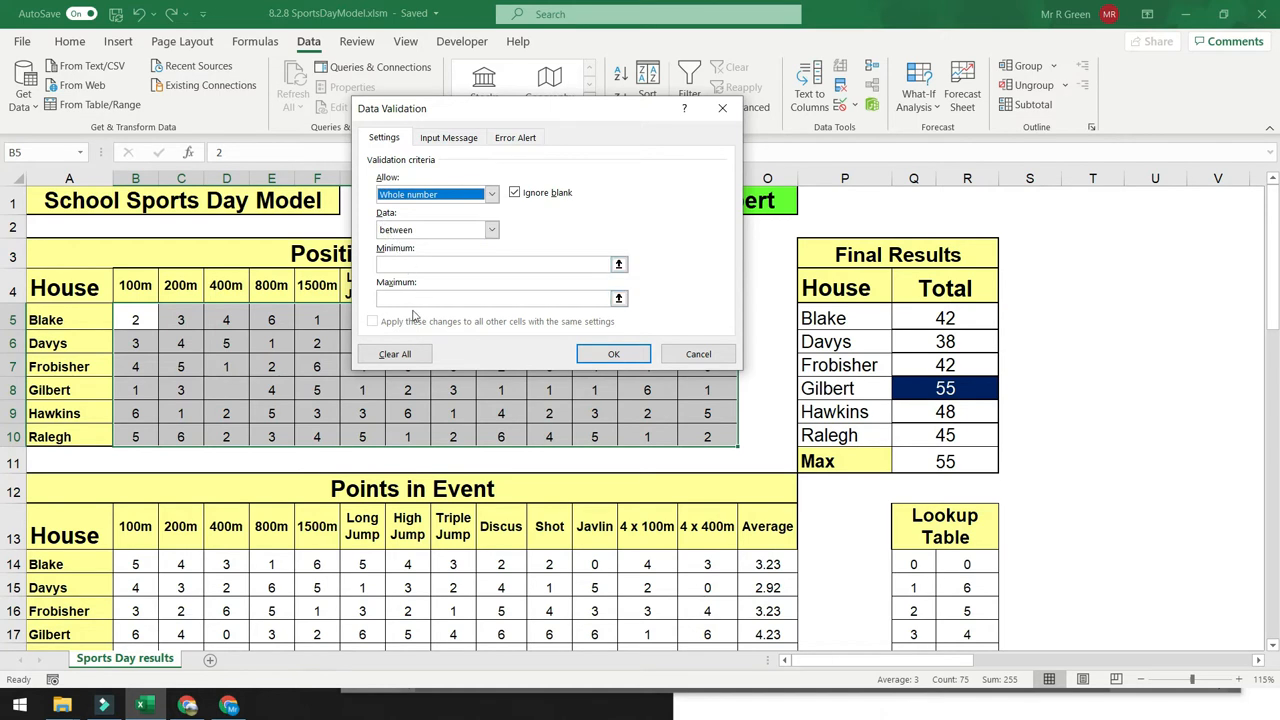
left_click(398, 265)
type("1")
left_click(410, 297)
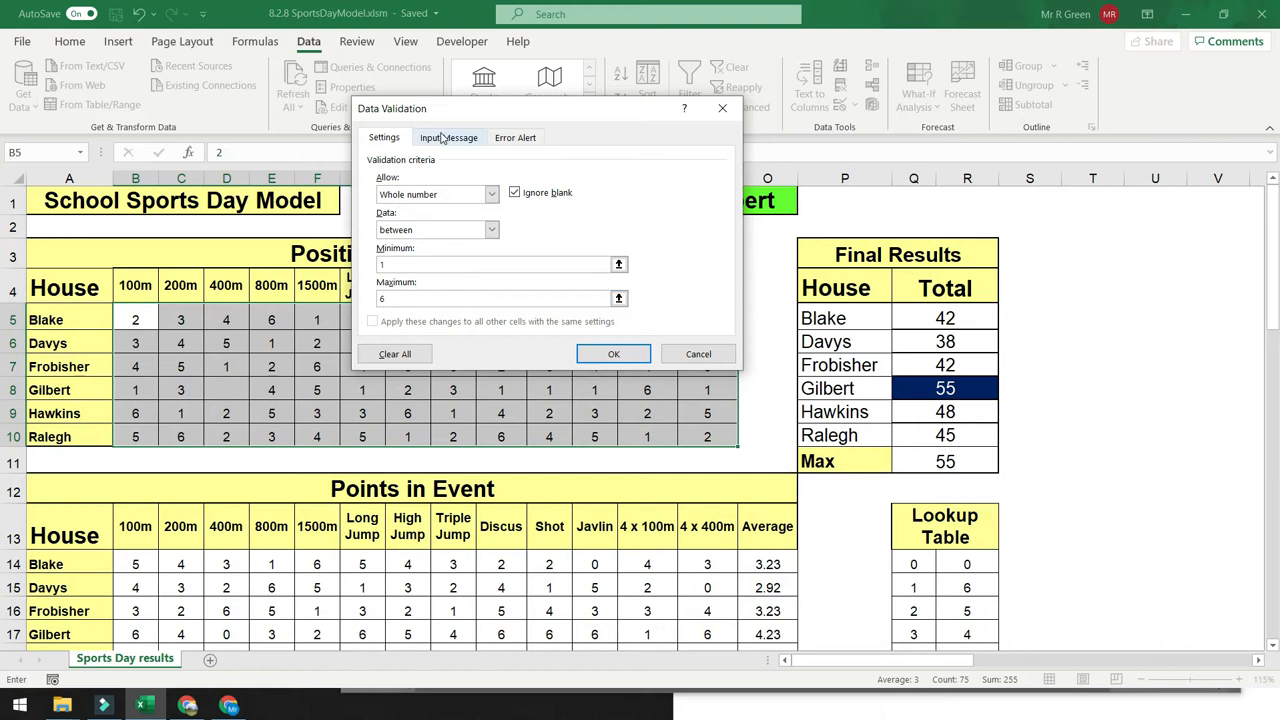
- Set the validation's input message to the title "ENTER POSITION" and the text "Please enter the position in the race."
left_click(443, 137)
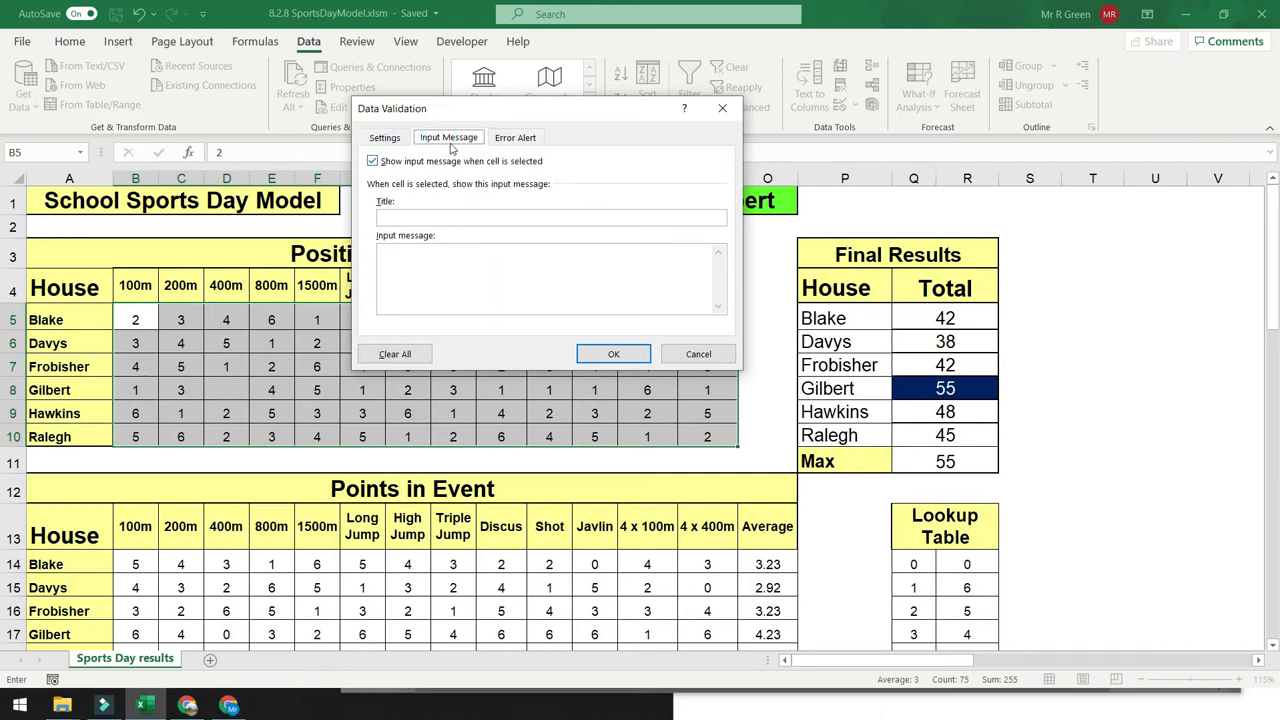
left_click(429, 218)
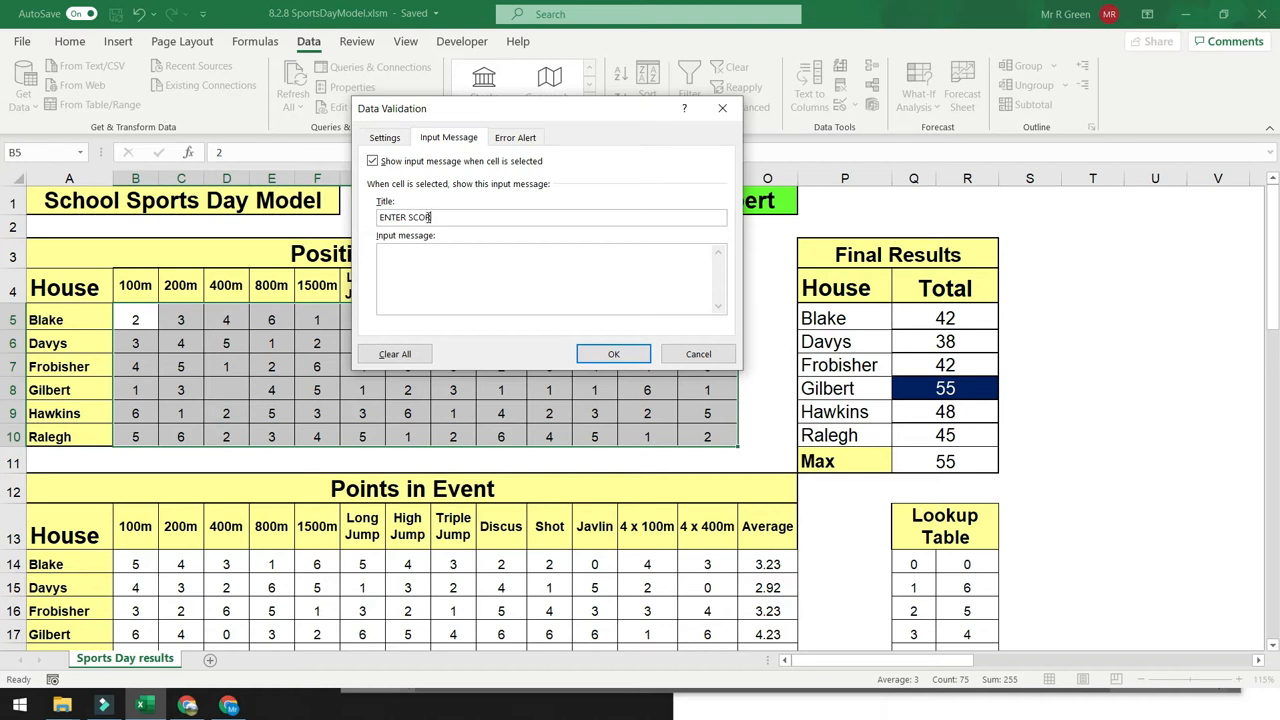
type("ENTER S")
key("BackSpace")
left_click(448, 280)
type("Please enter tghe position in the  race.")
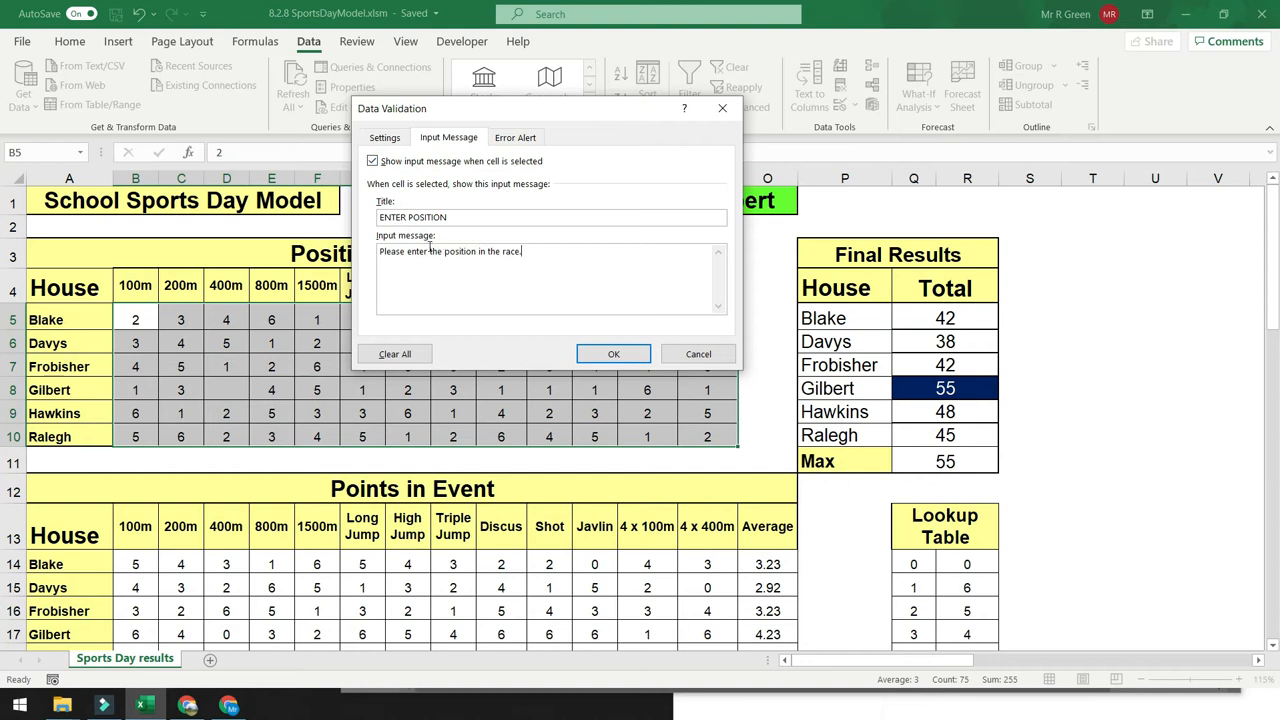
- Set the error alert's title to "INVALID POSITION" and start its message with "Please enter the position in the race."
left_click(507, 140)
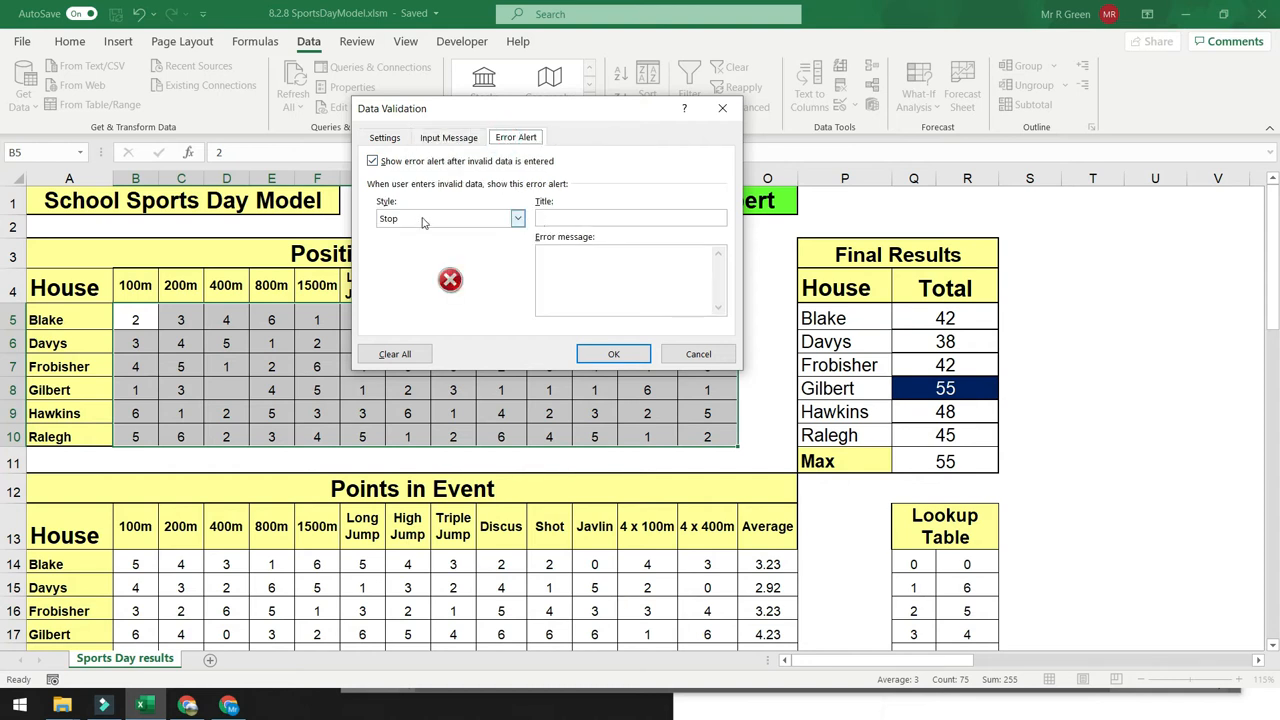
left_click(565, 215)
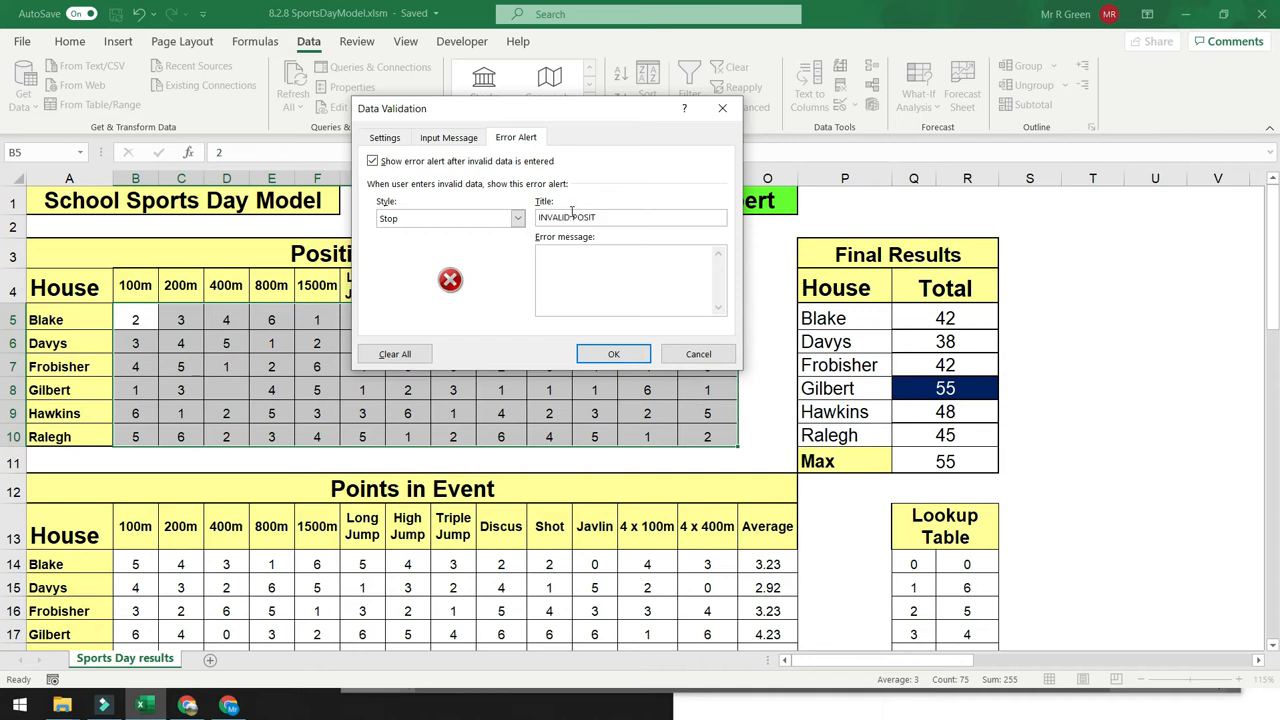
type("N")
left_click(565, 274)
type("Please enter the position ")
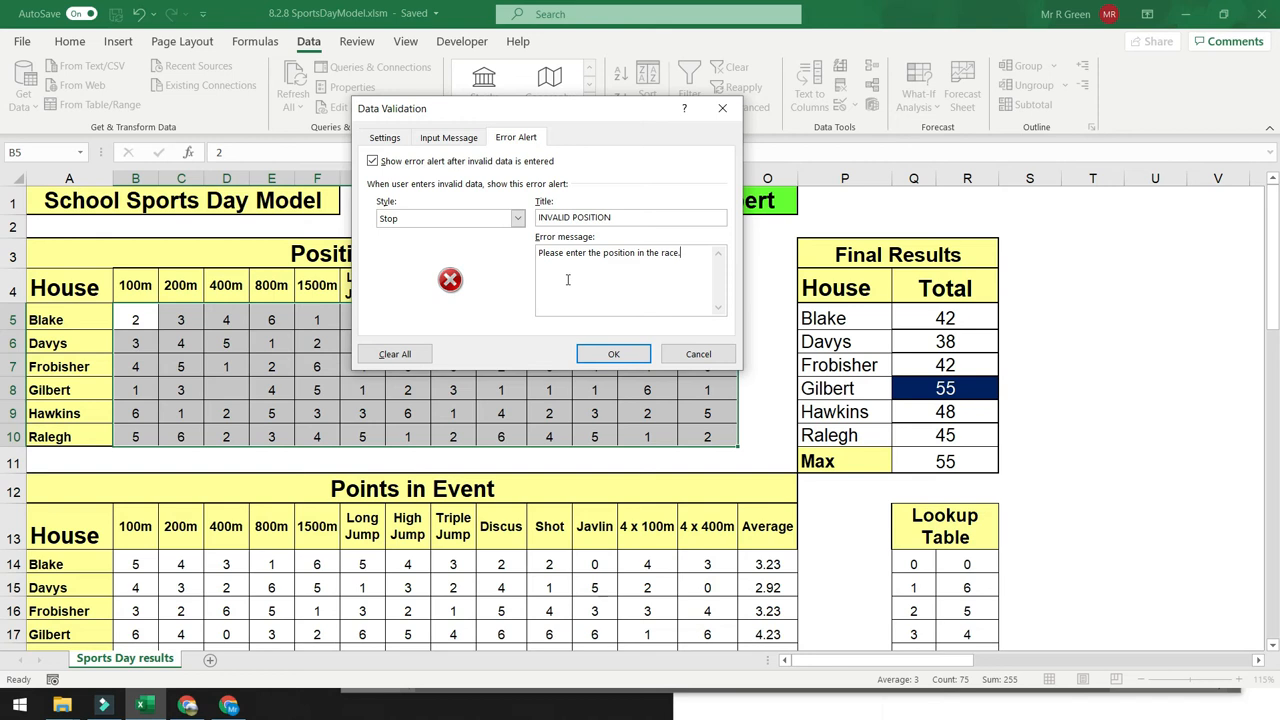
type("in the race.")
- Append "This needs to be a whole number in the range 1 to 6 inclusive." to the error message
type(" This needs")
type(" to be a who")
type("le number in the ran")
type("ge 1 to 6 b")
type("in")
type("clusive.")
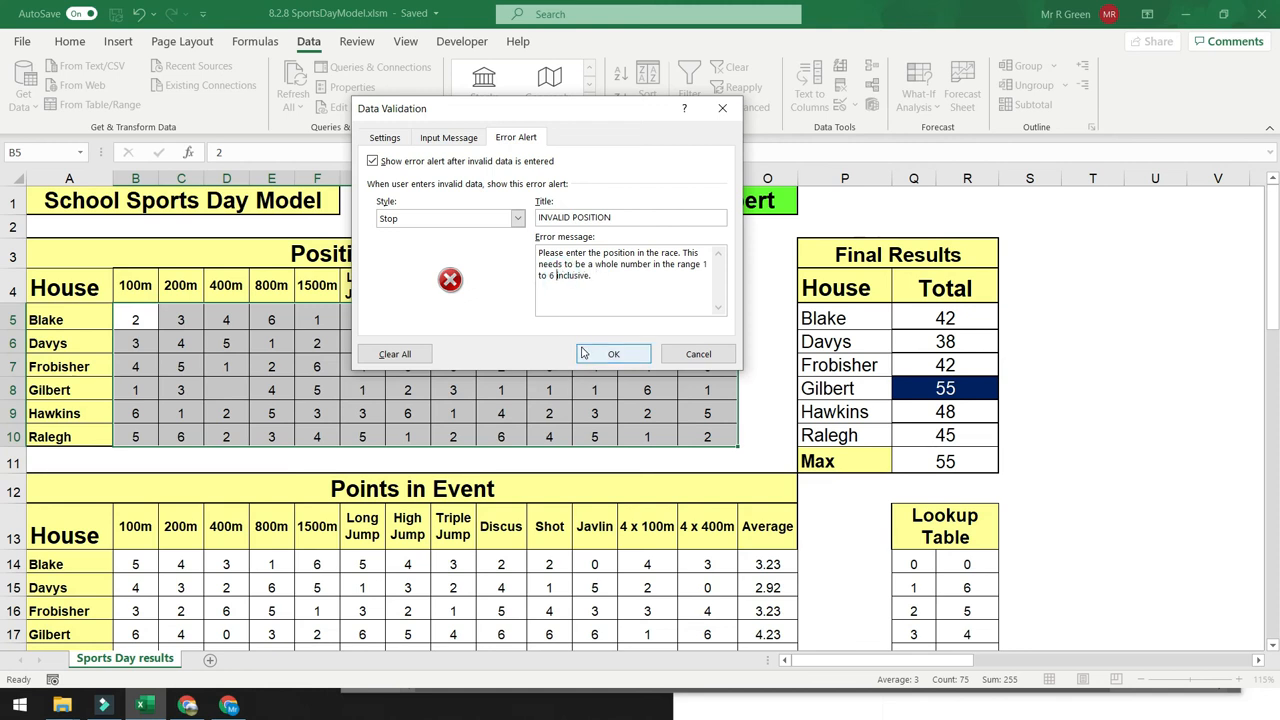
- Separate the error message's two sentences with a blank line and apply the validation to the selected cells
left_click(682, 253)
key("Return")
key("Return")
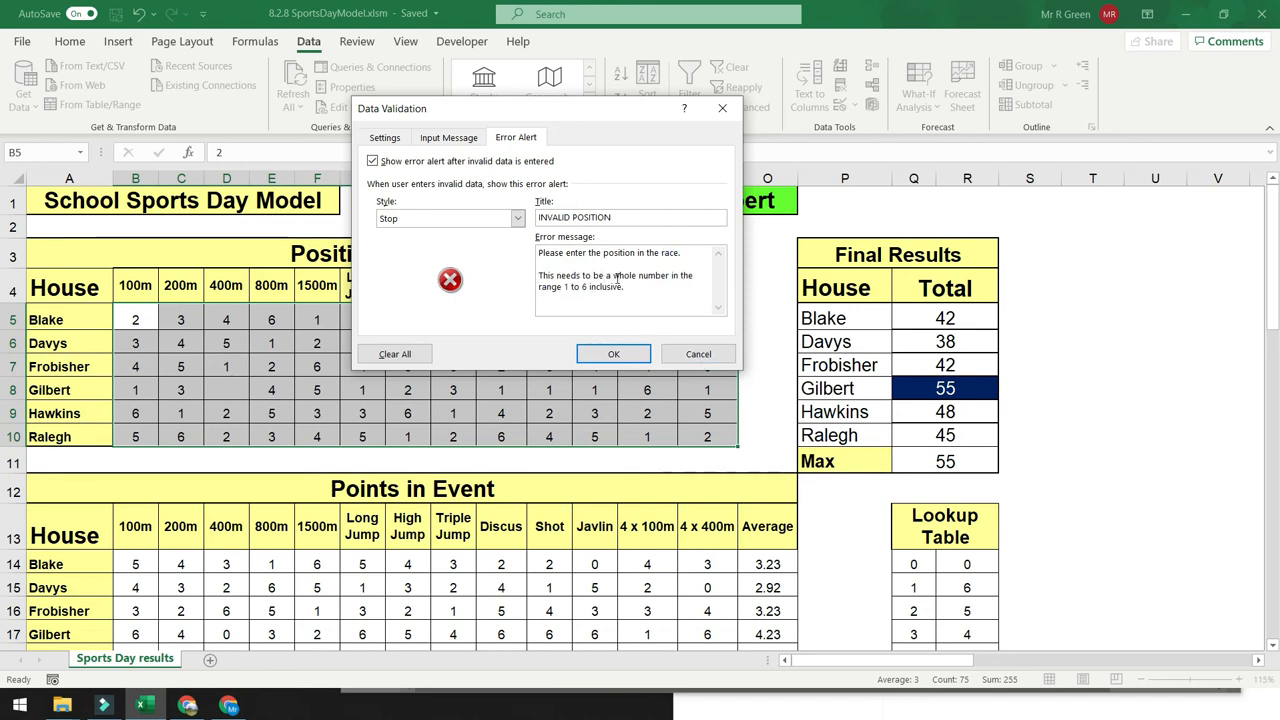
left_click(613, 354)
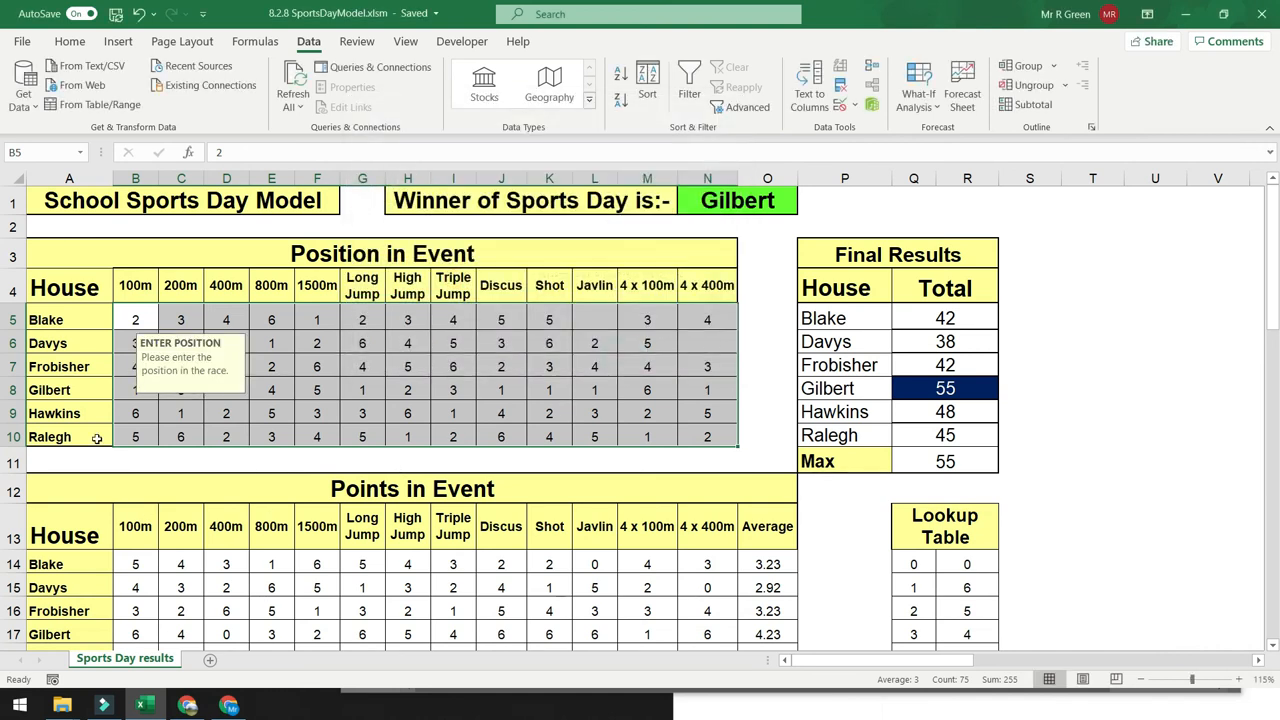
- Check the input message on several cells of the positions table, including E5 and D6
left_click(346, 364)
left_click(290, 326)
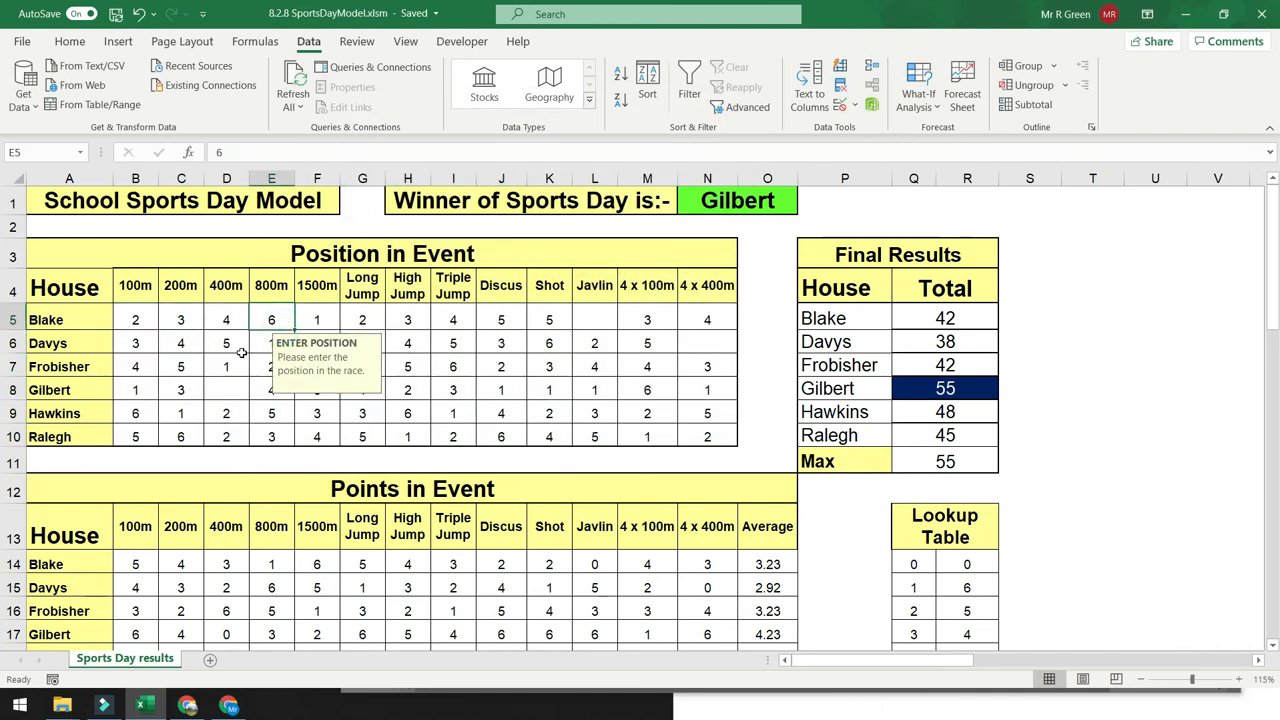
left_click(238, 350)
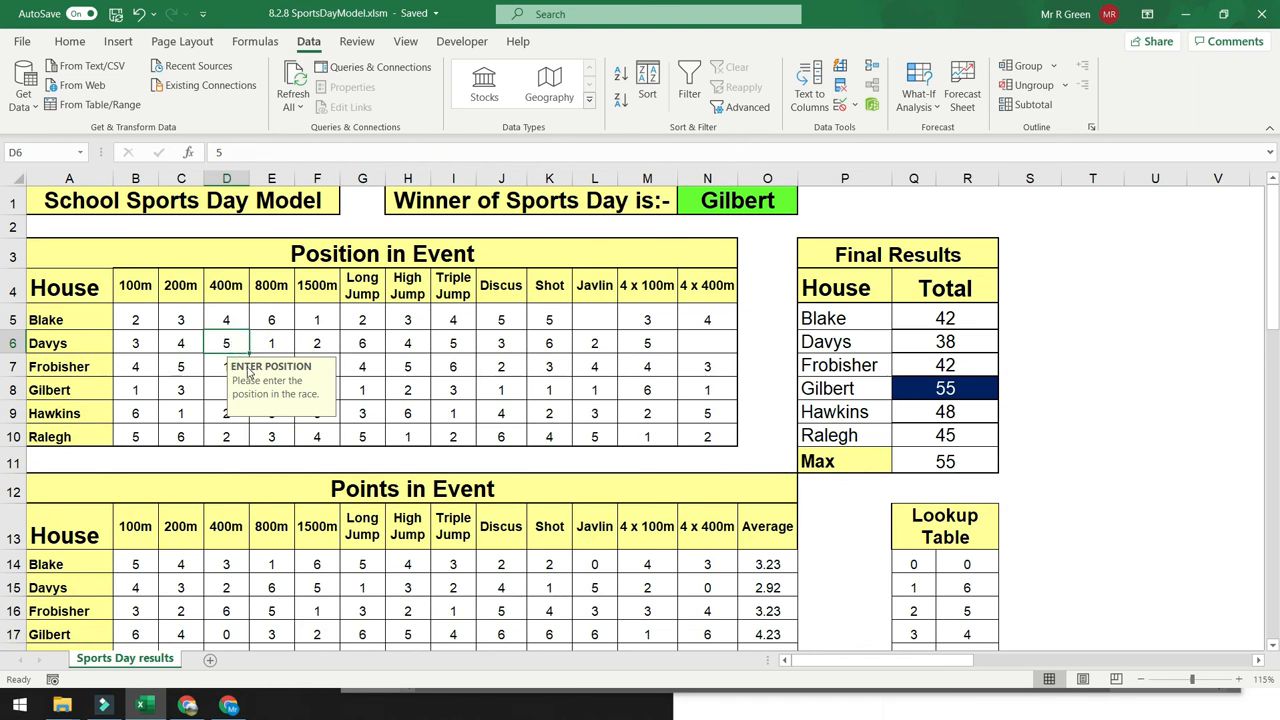
- Test the validation in cell D6 by trying the invalid entries 7, -5 and "fish", cancelling each one
type("7")
key("Return")
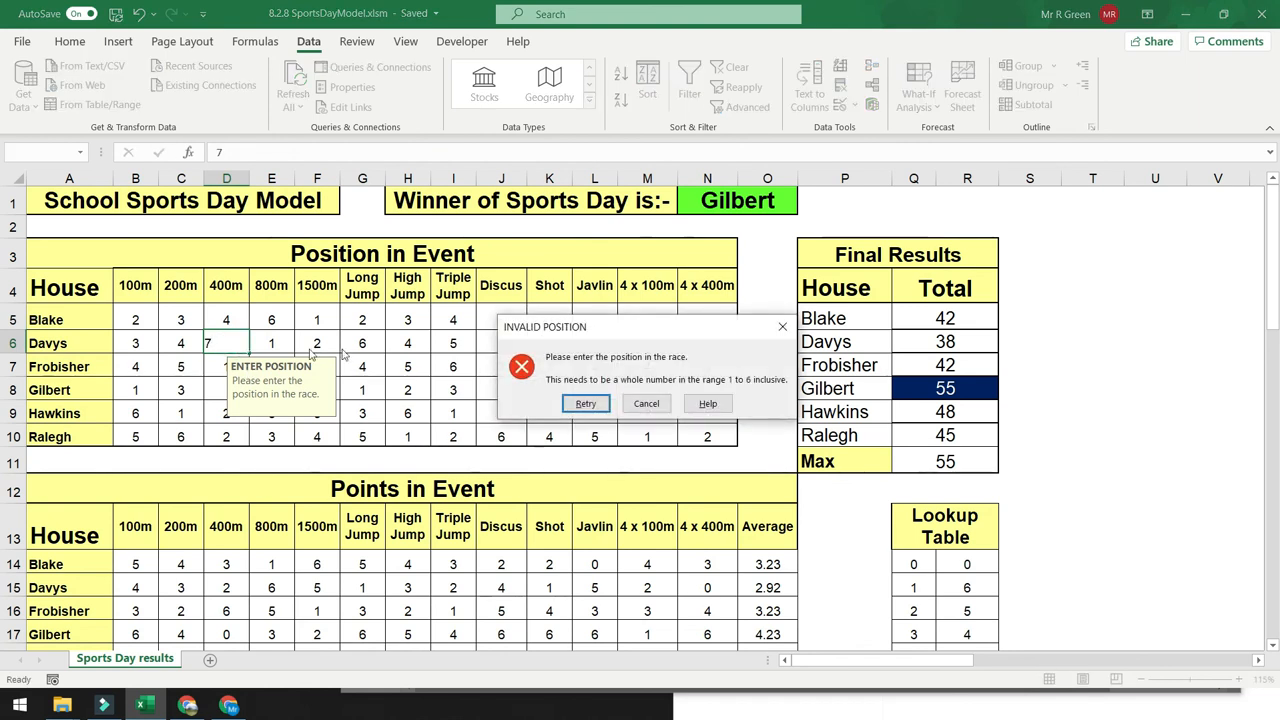
left_click(646, 404)
left_click(242, 346)
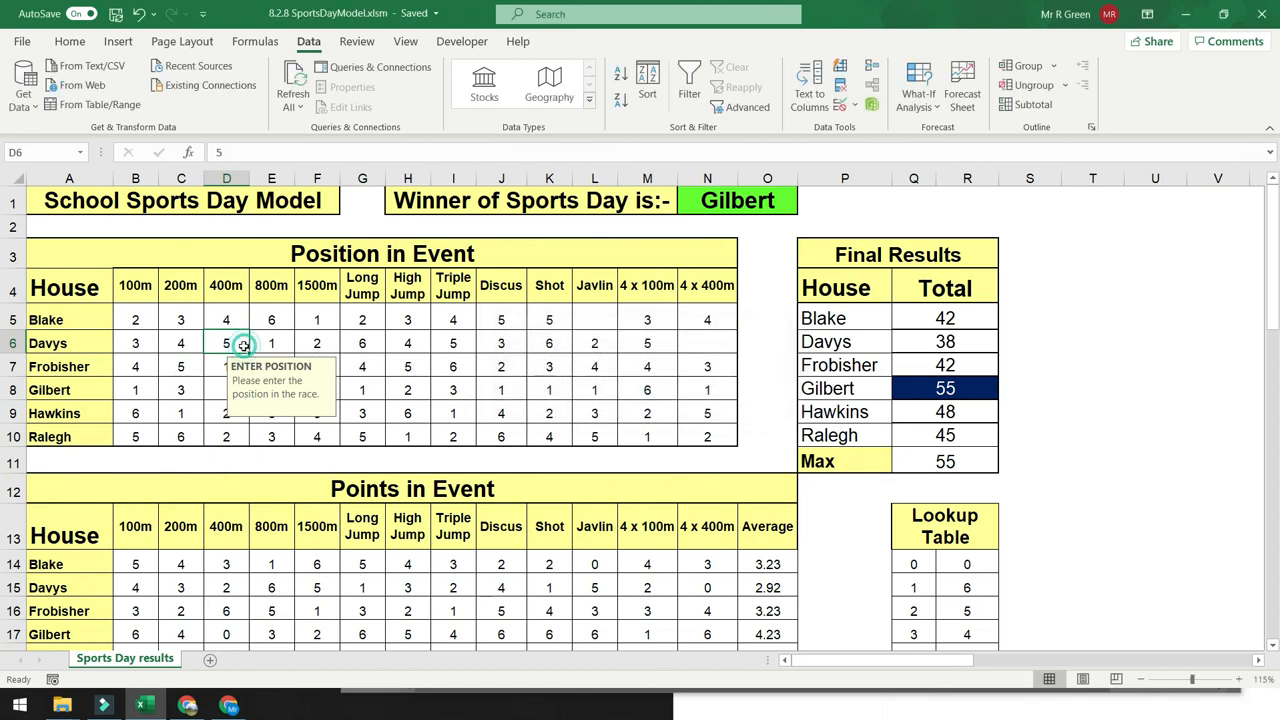
type("-5")
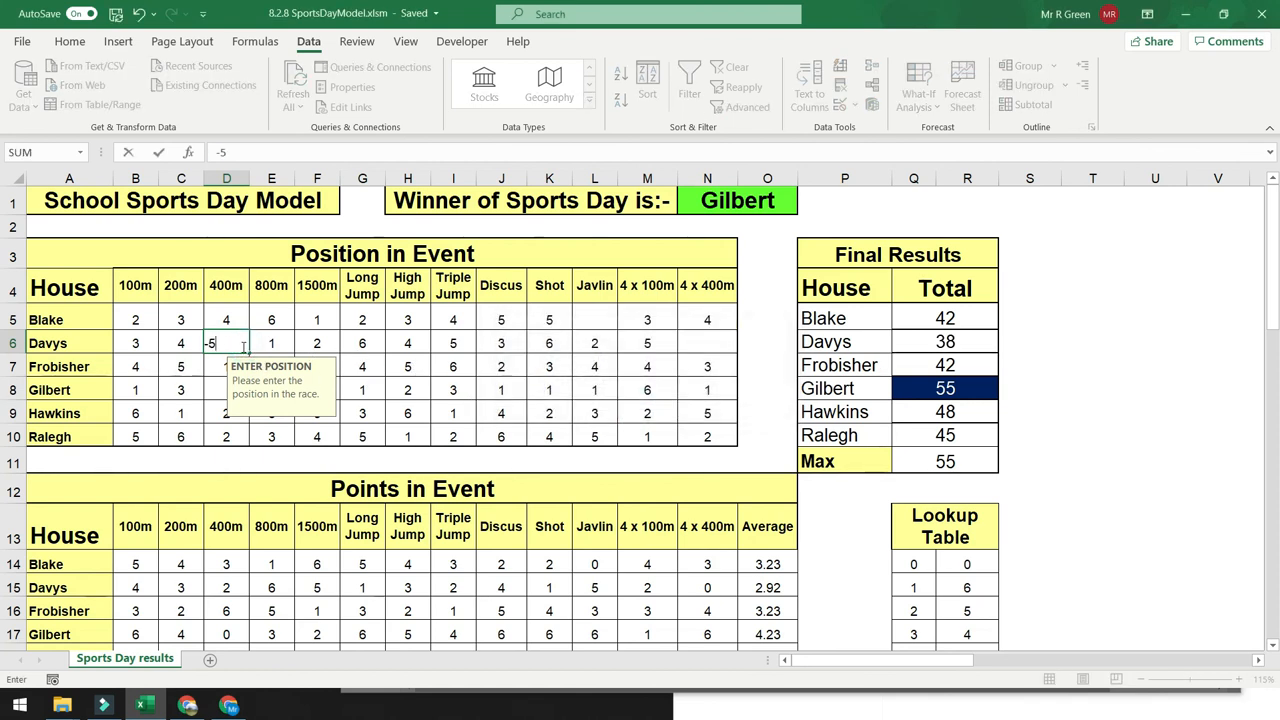
key("Return")
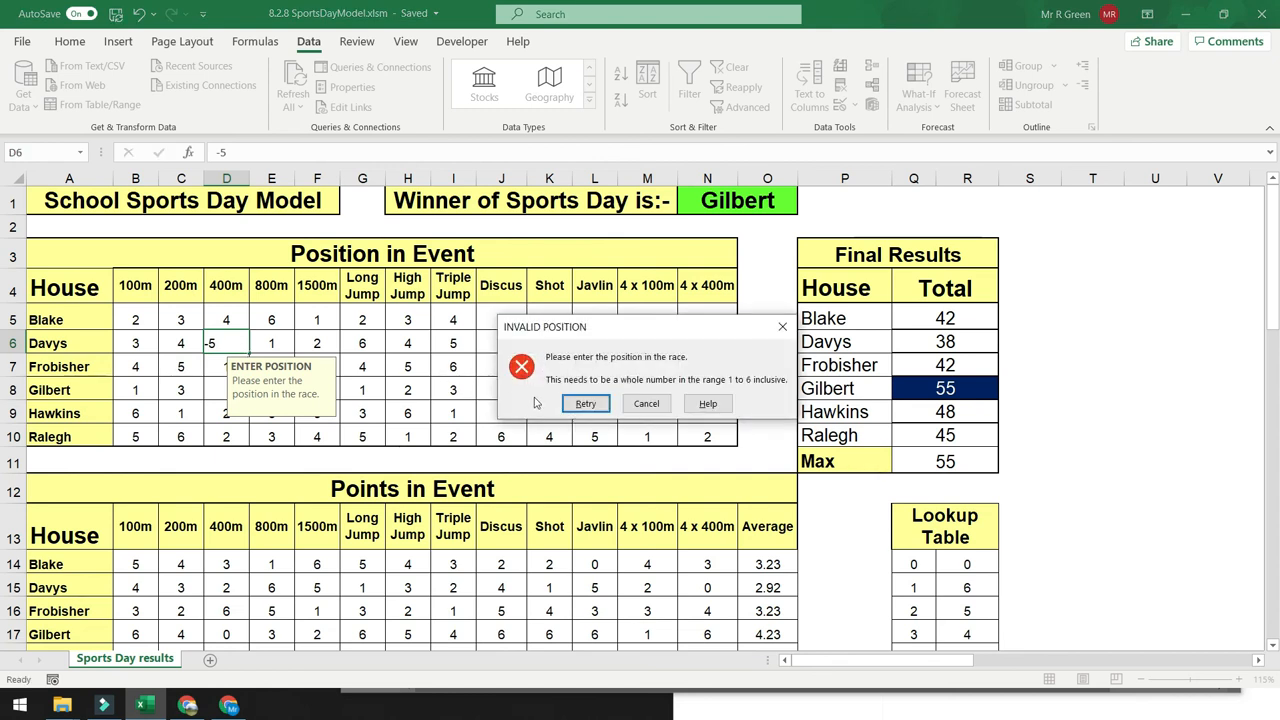
left_click(646, 404)
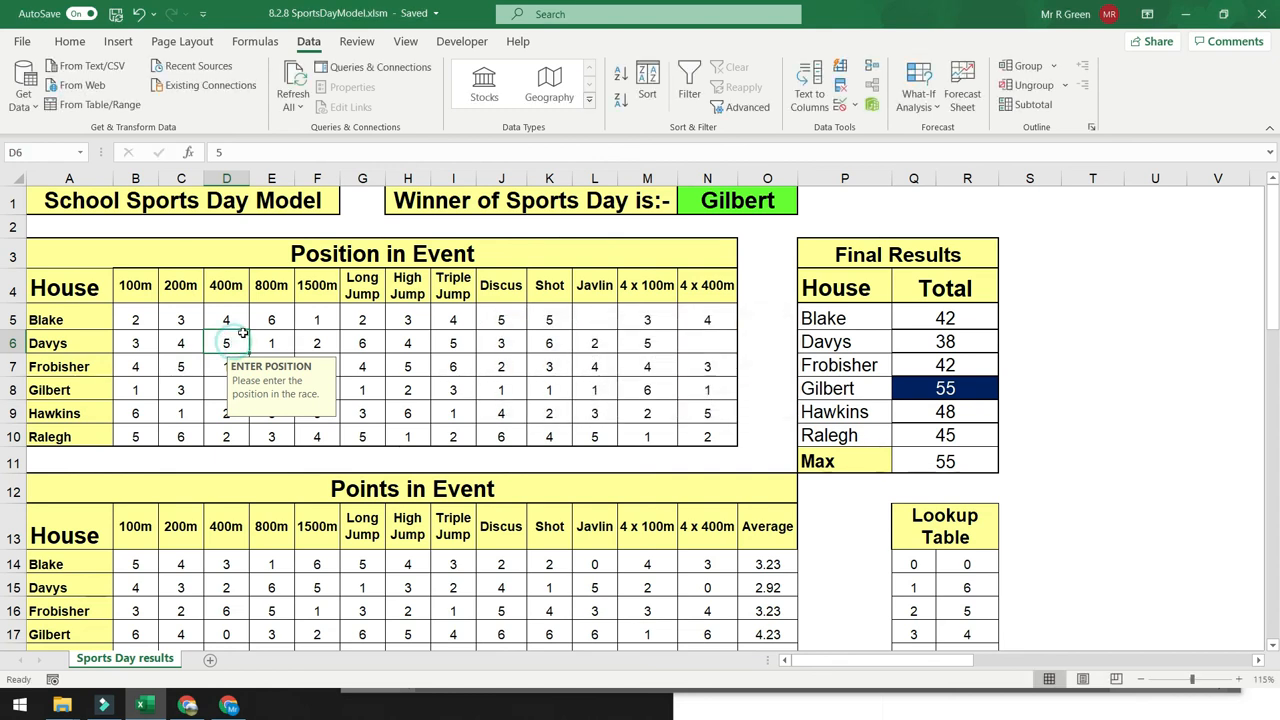
type("fish")
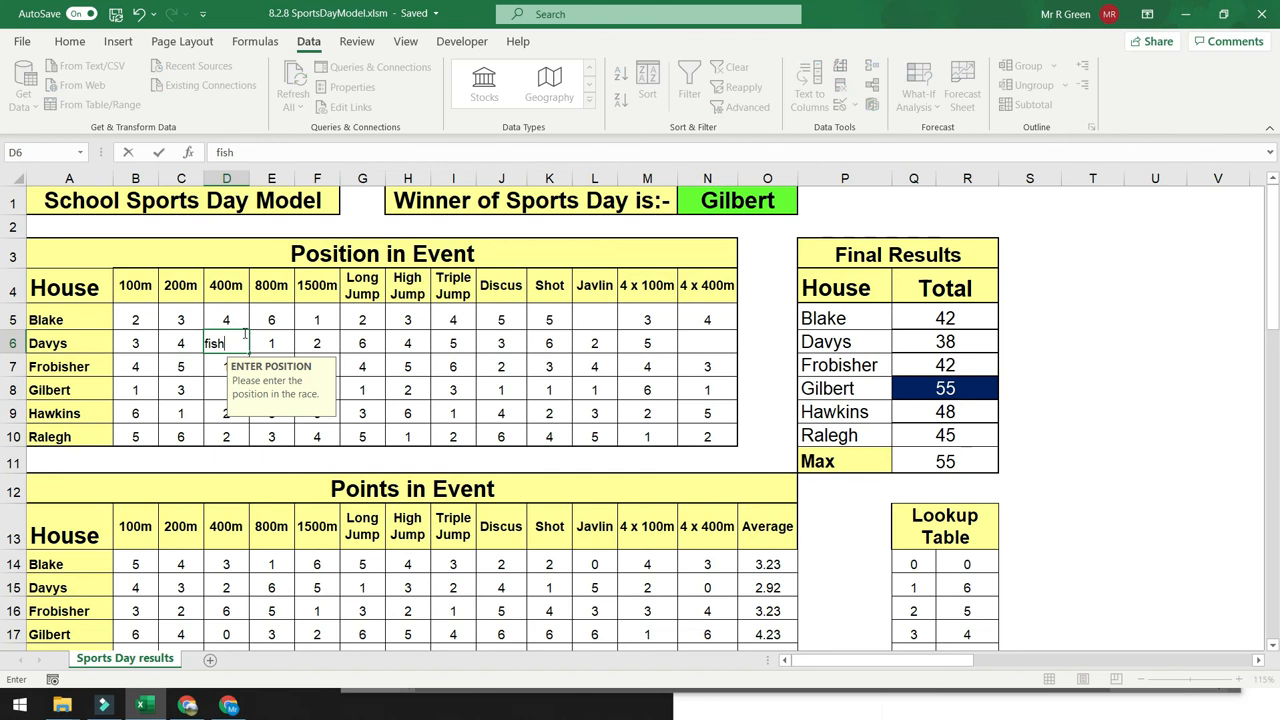
key("Return")
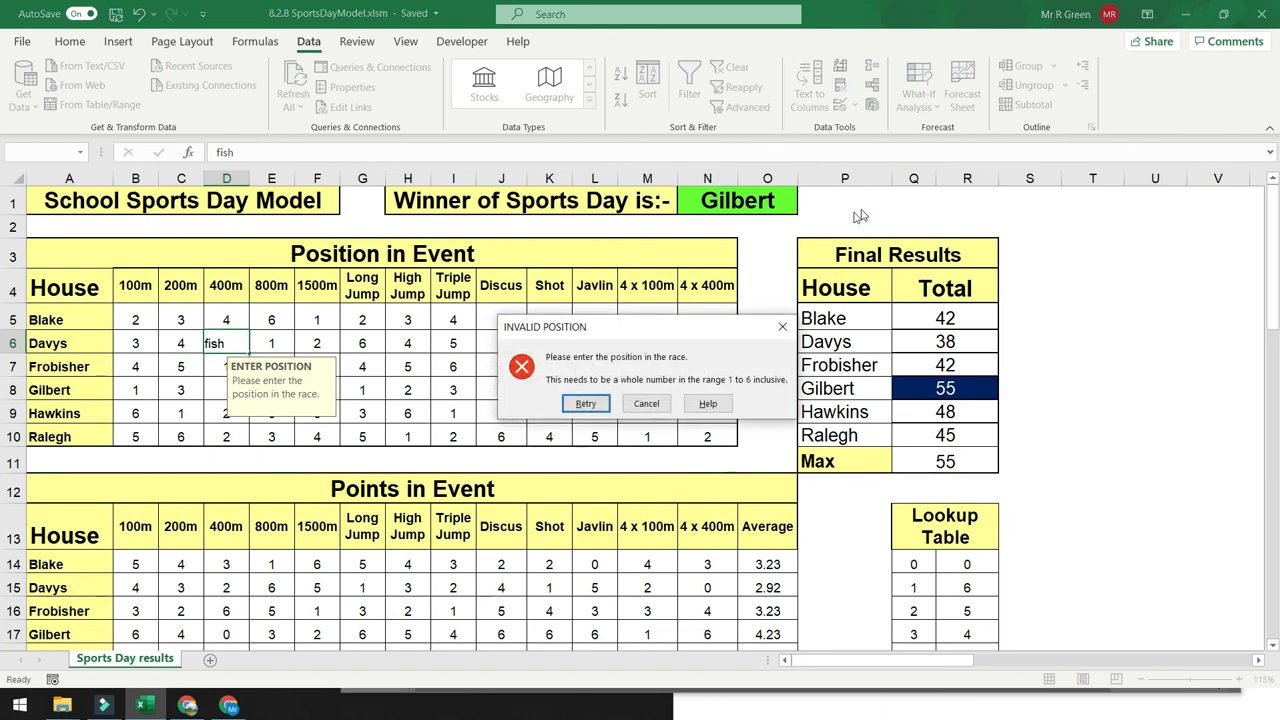
left_click(652, 405)
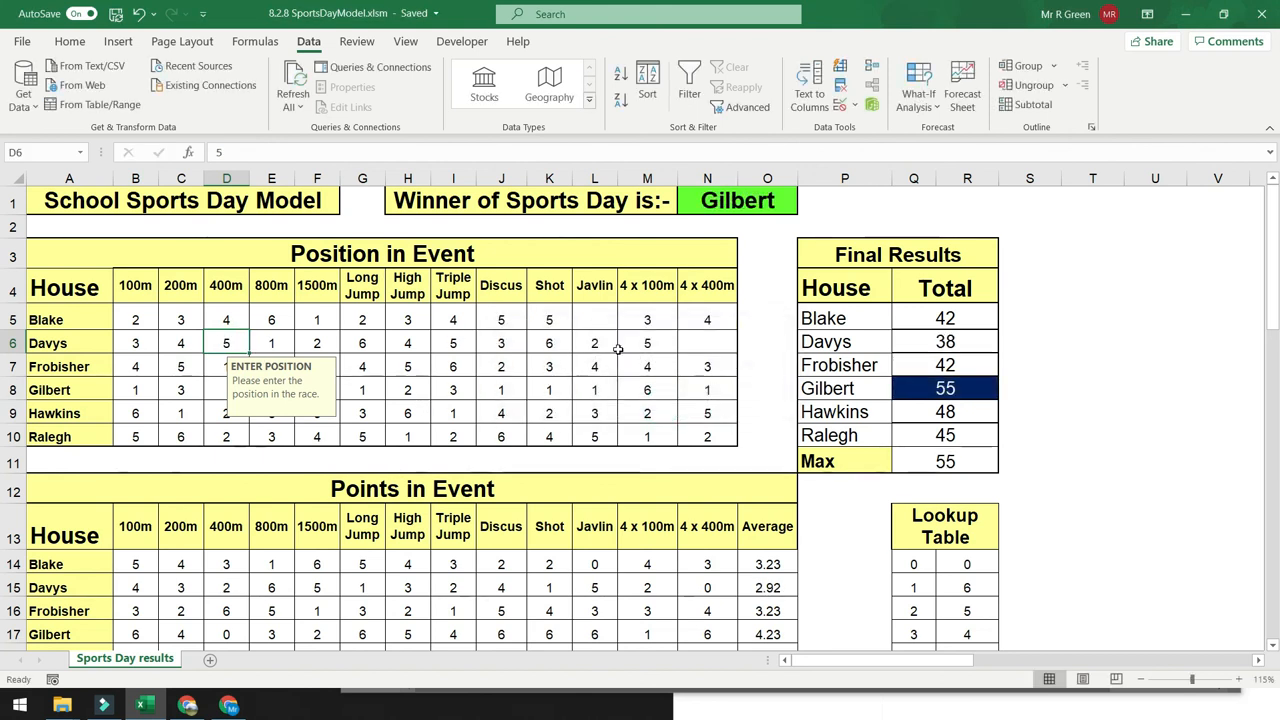